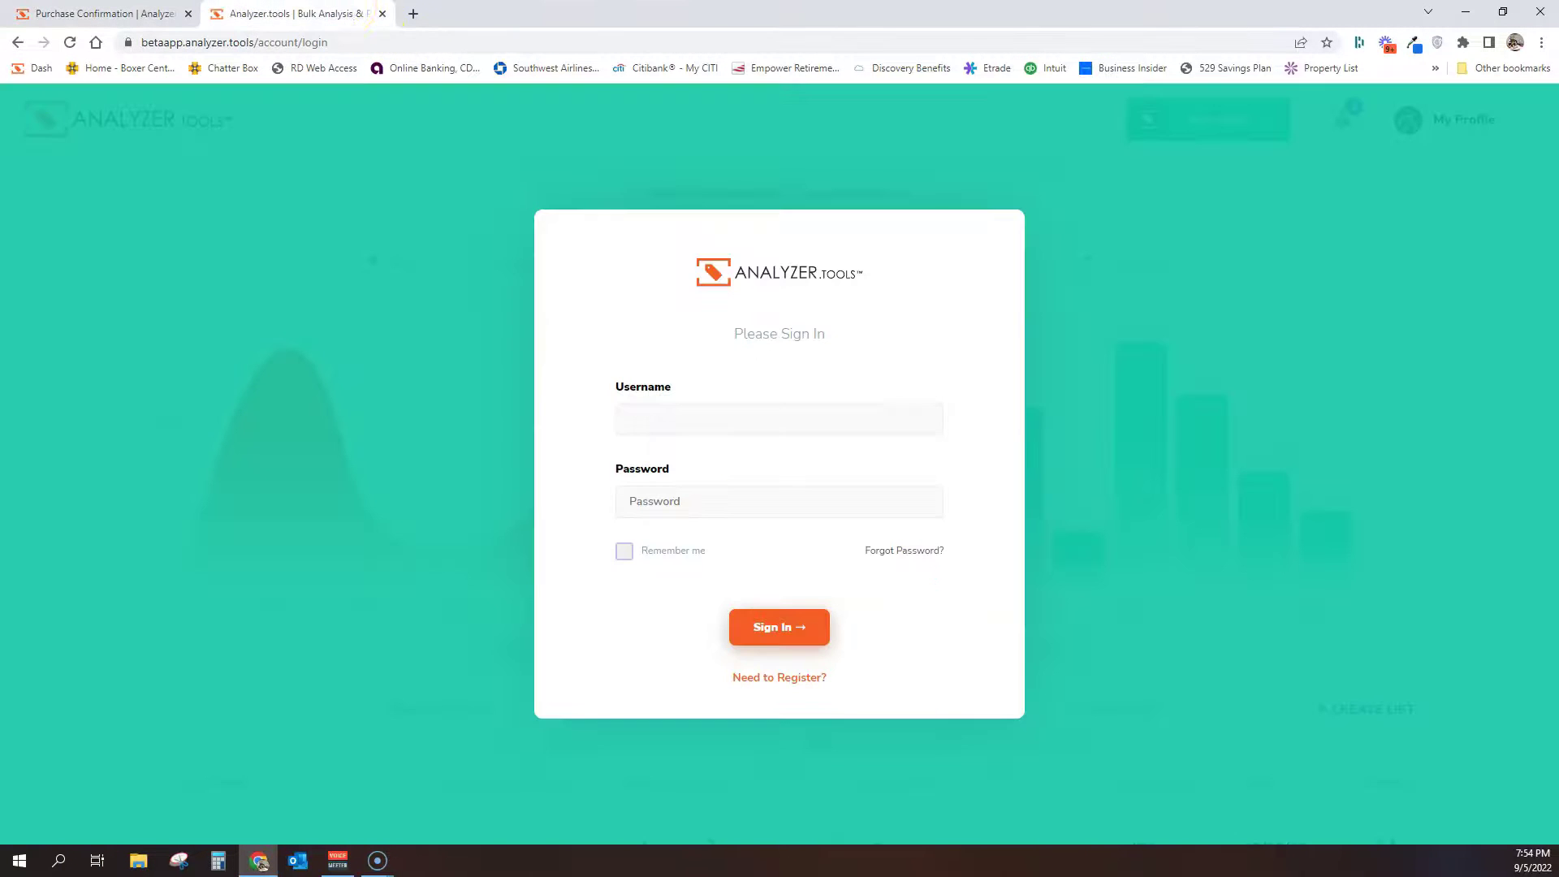
Sign in to Analyzer.Tools with the account email and password.
{"action": "left_click", "coordinate": [712, 420]}
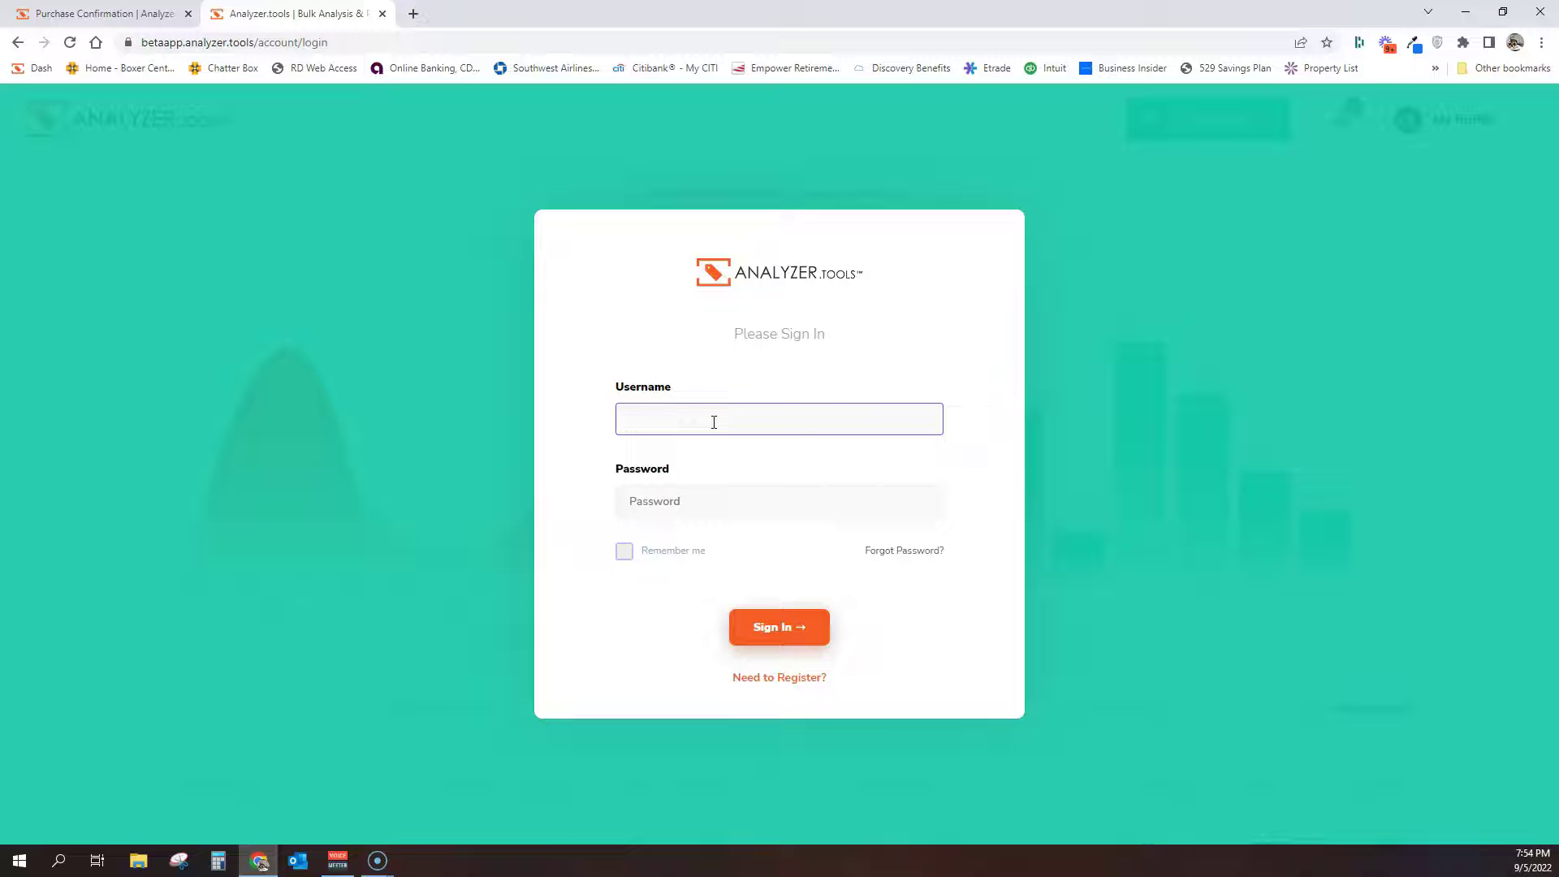
{"action": "key", "text": "Tab"}
{"action": "left_click", "coordinate": [756, 629]}
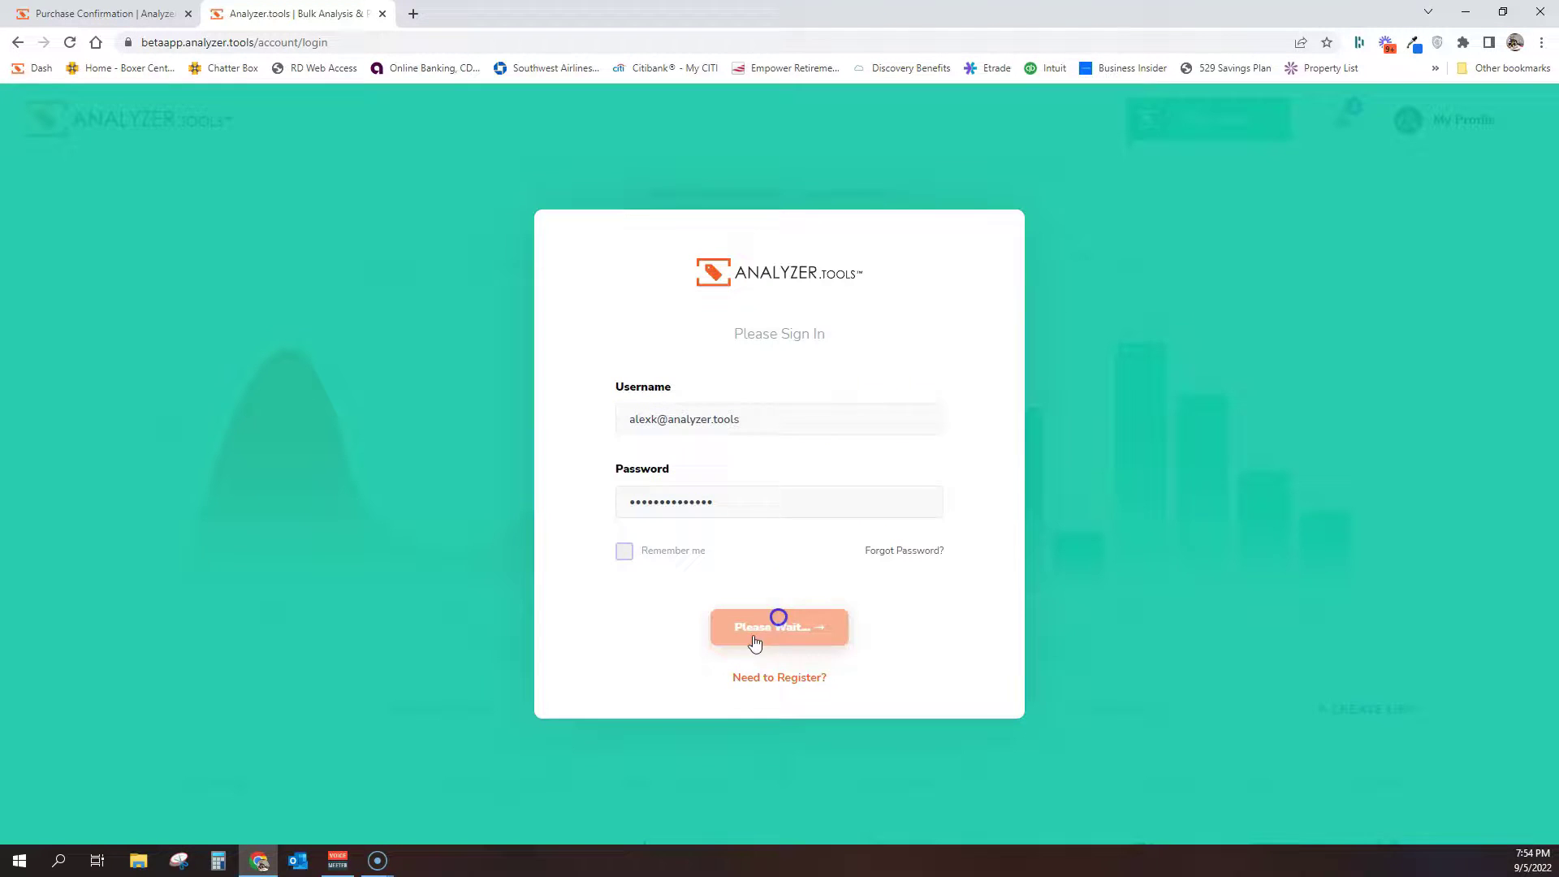
In Processing & API Settings, connect the North America API credentials.
{"action": "left_click", "coordinate": [1340, 122]}
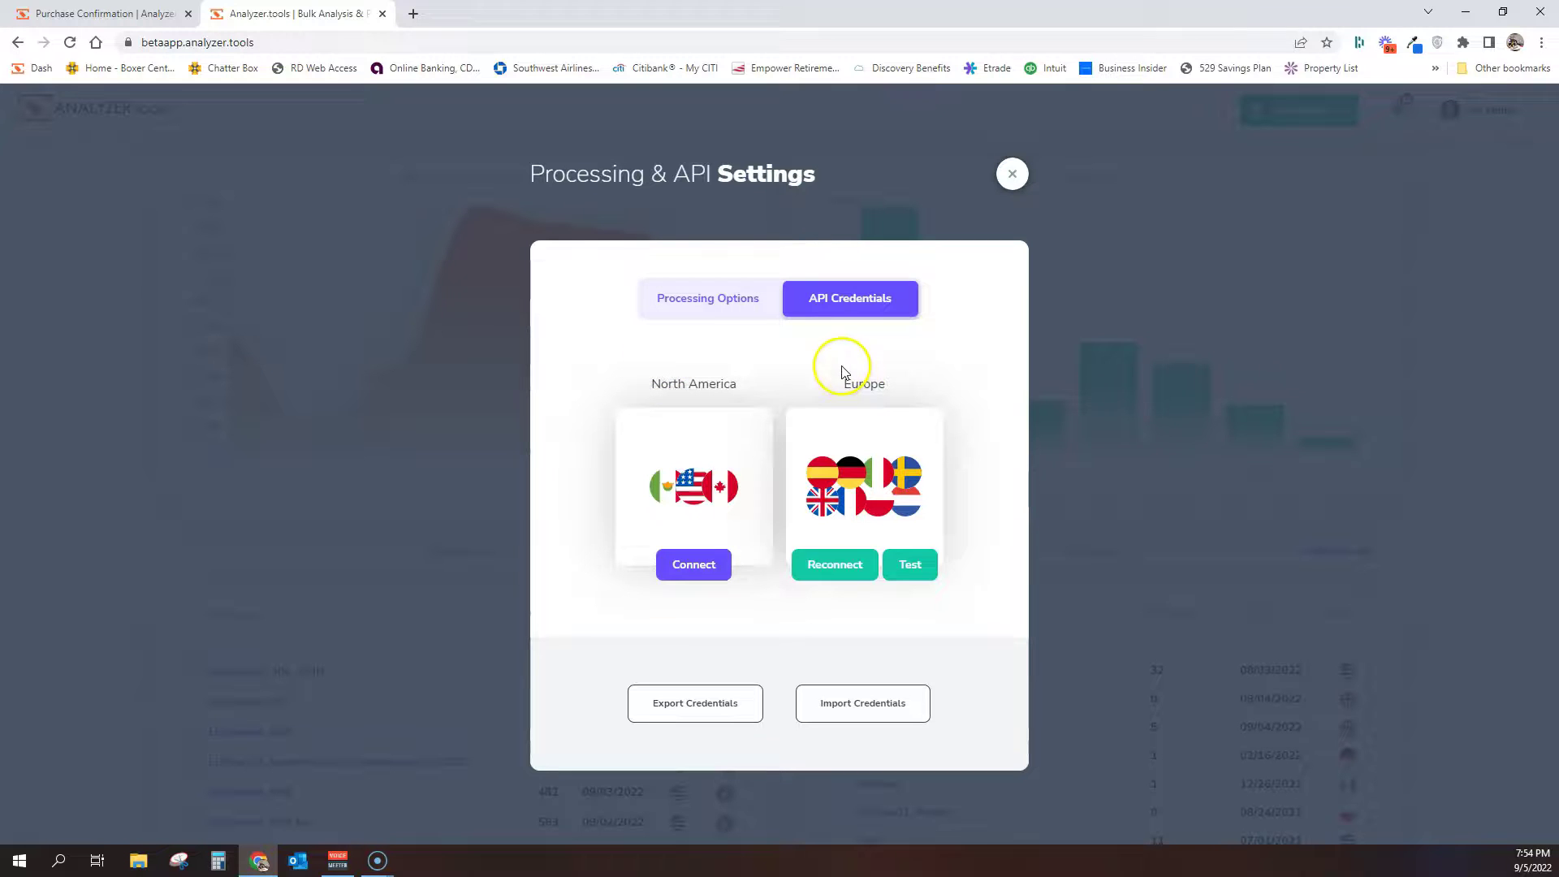
{"action": "left_click", "coordinate": [698, 566]}
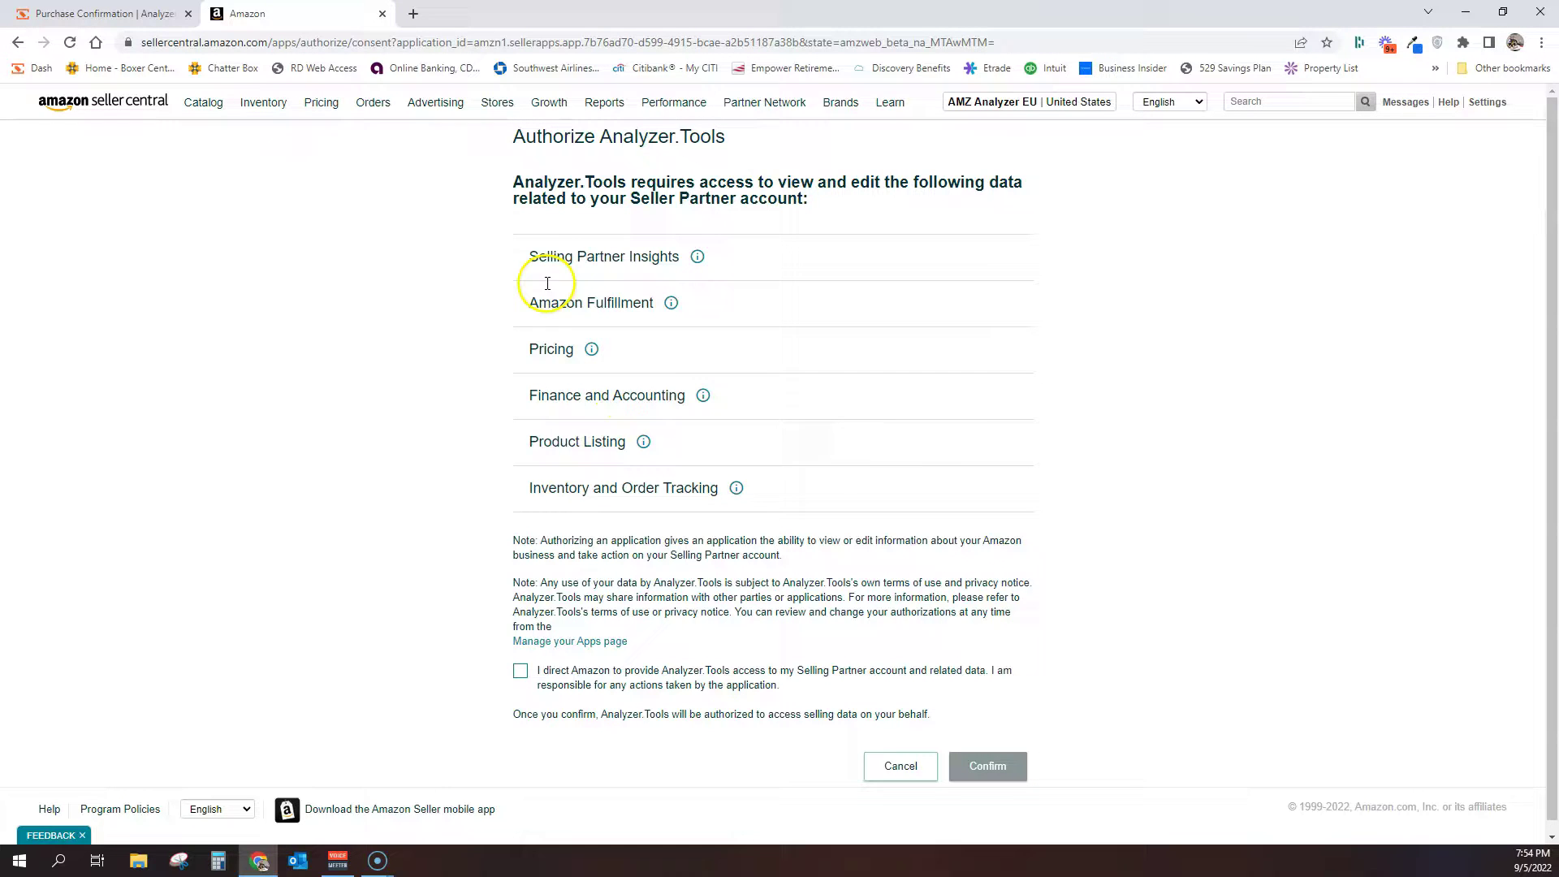
Tick the Seller Central acknowledgment granting Analyzer.Tools account access.
{"action": "left_click", "coordinate": [521, 672]}
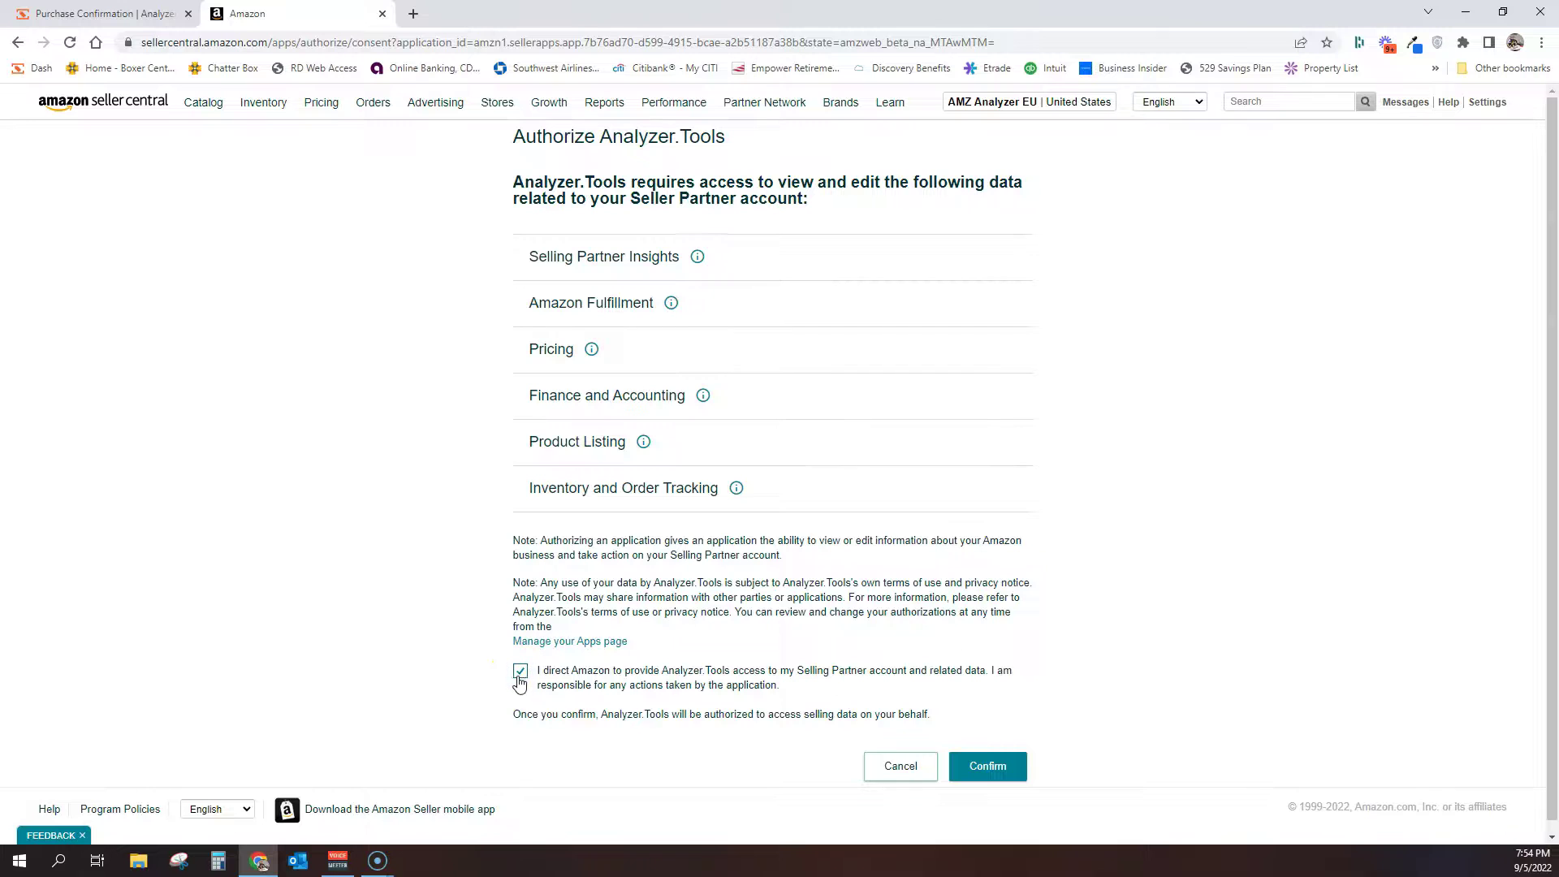